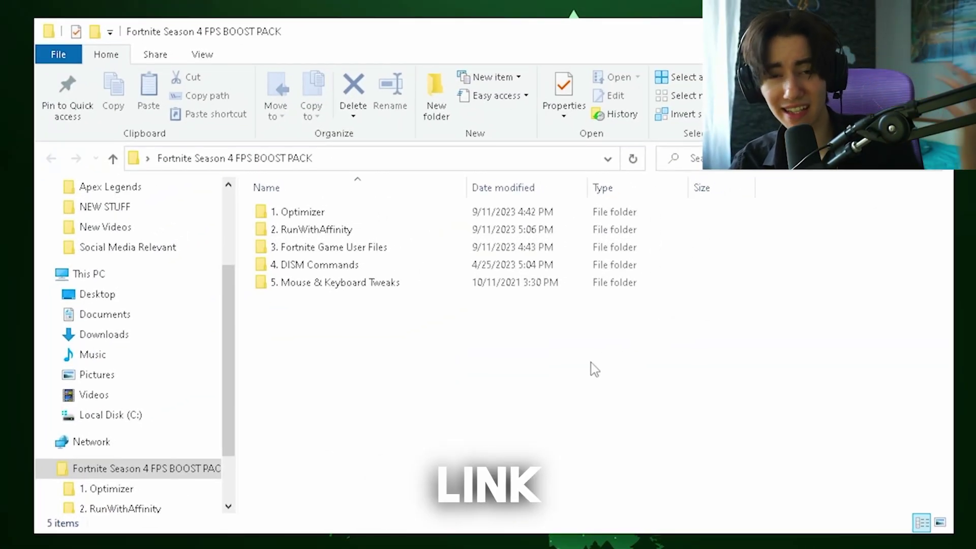
# Launch Optimizer-15.8 and read the Optimize Performance, Network, Superfetch and telemetry descriptions
pyautogui.doubleClick(293, 212)
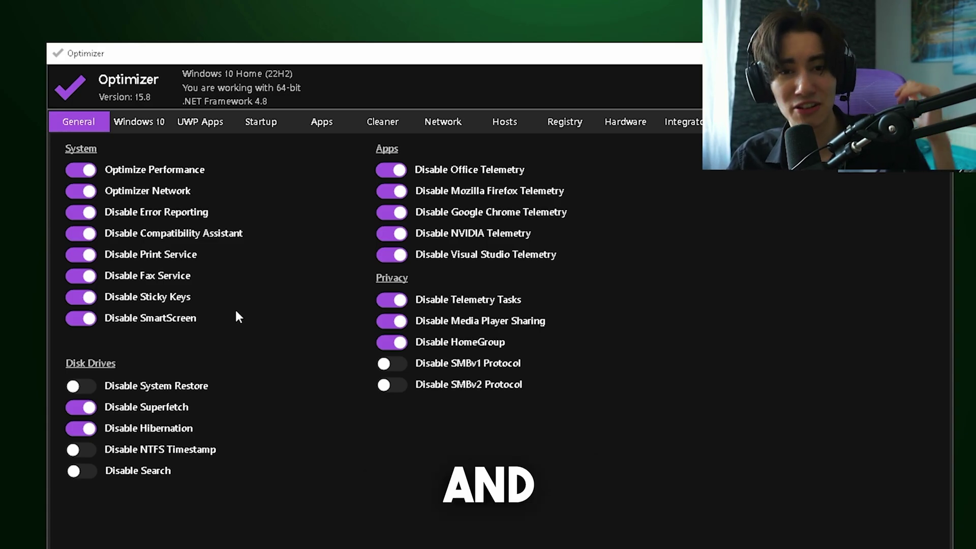
pyautogui.click(140, 171)
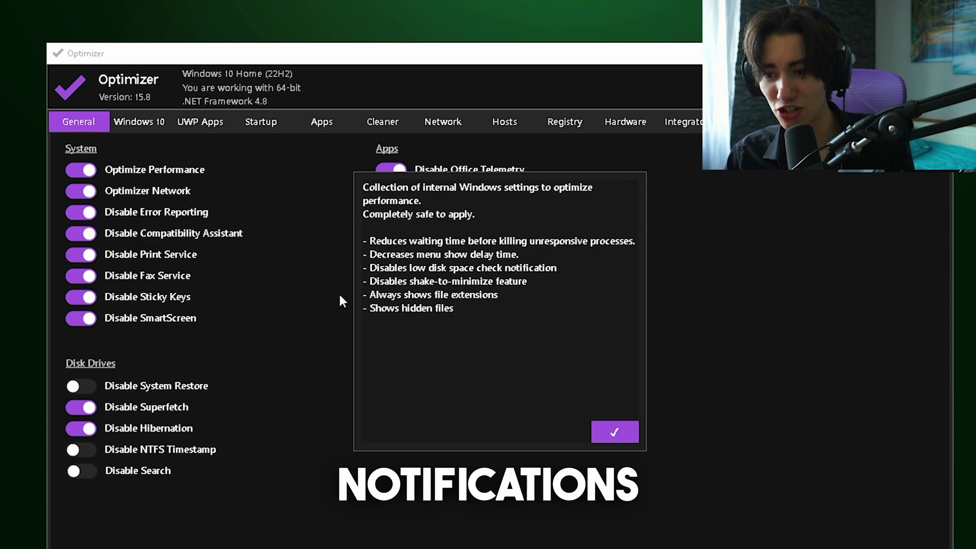
pyautogui.click(157, 192)
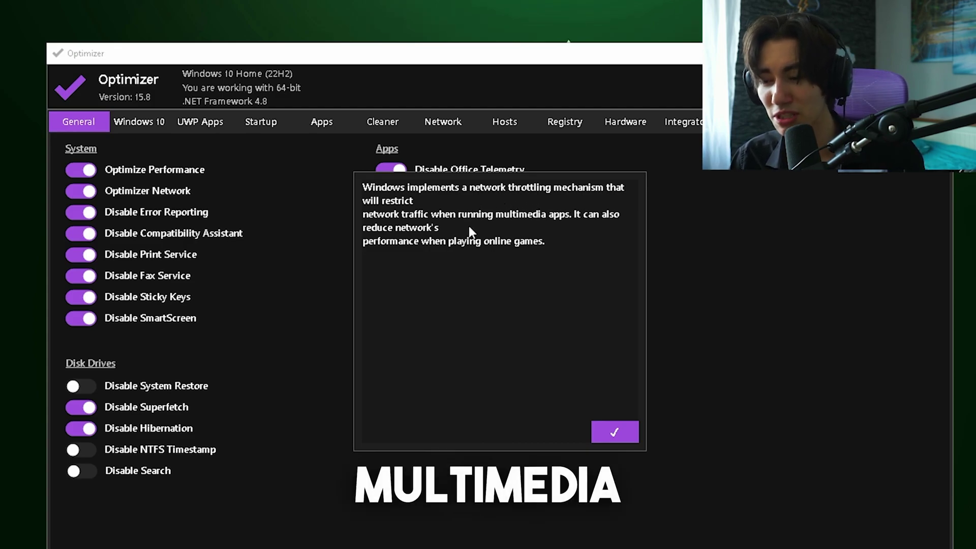
pyautogui.click(283, 306)
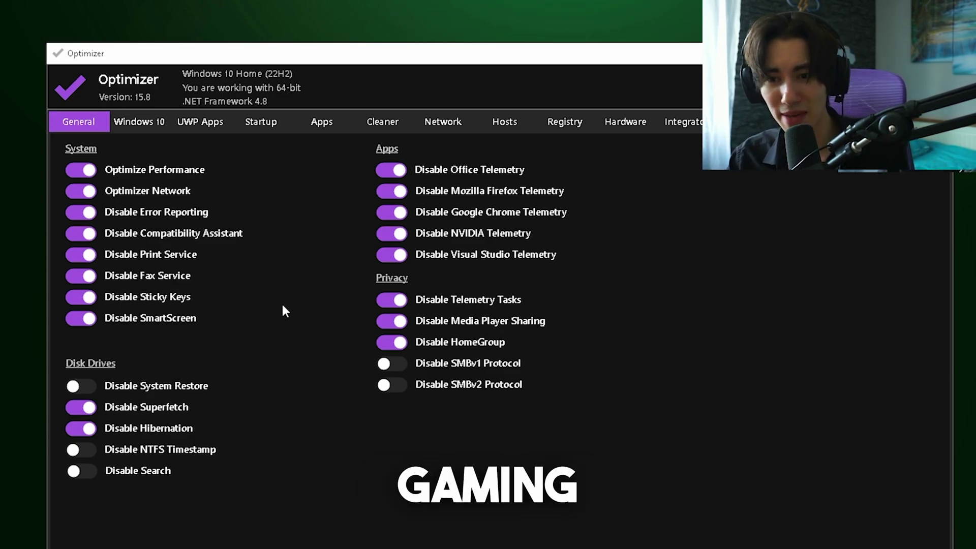
pyautogui.click(131, 412)
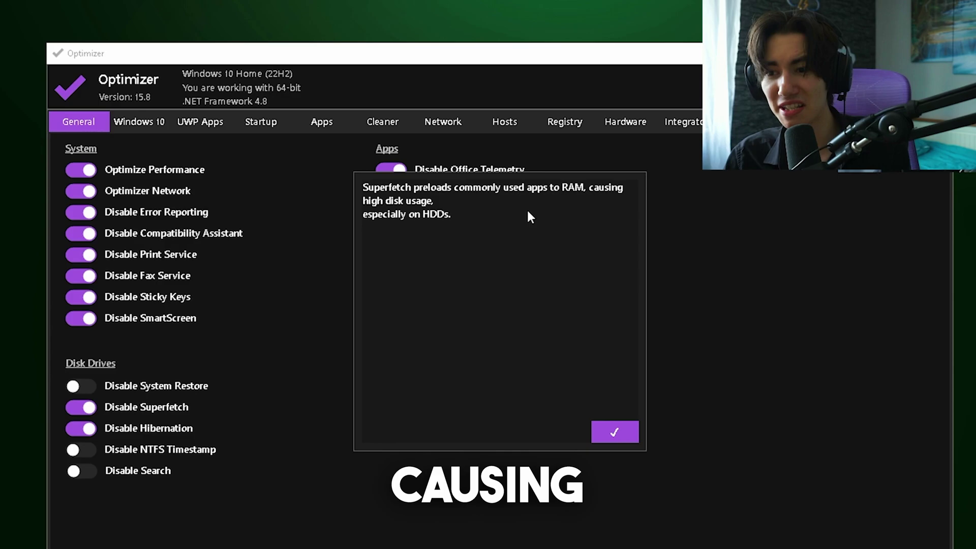
pyautogui.press('Return')
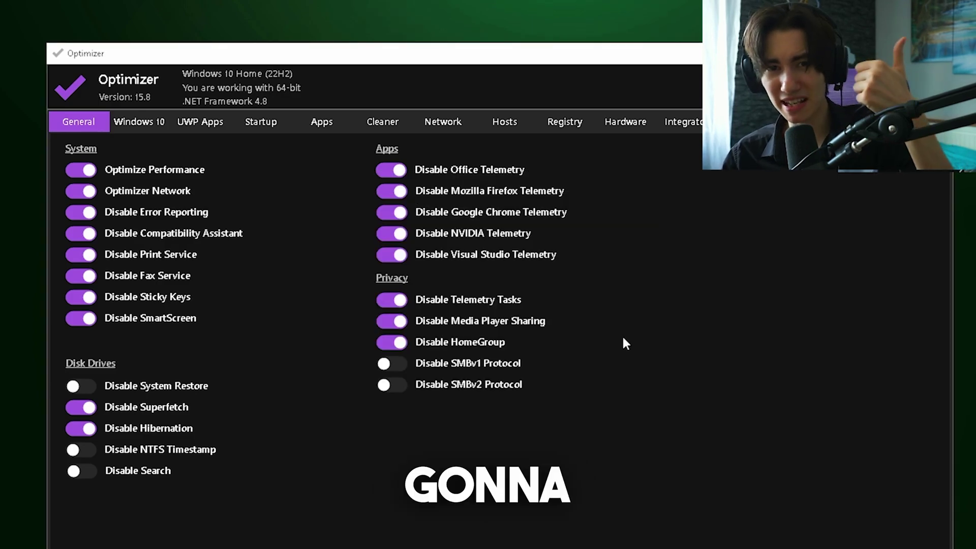
pyautogui.click(479, 300)
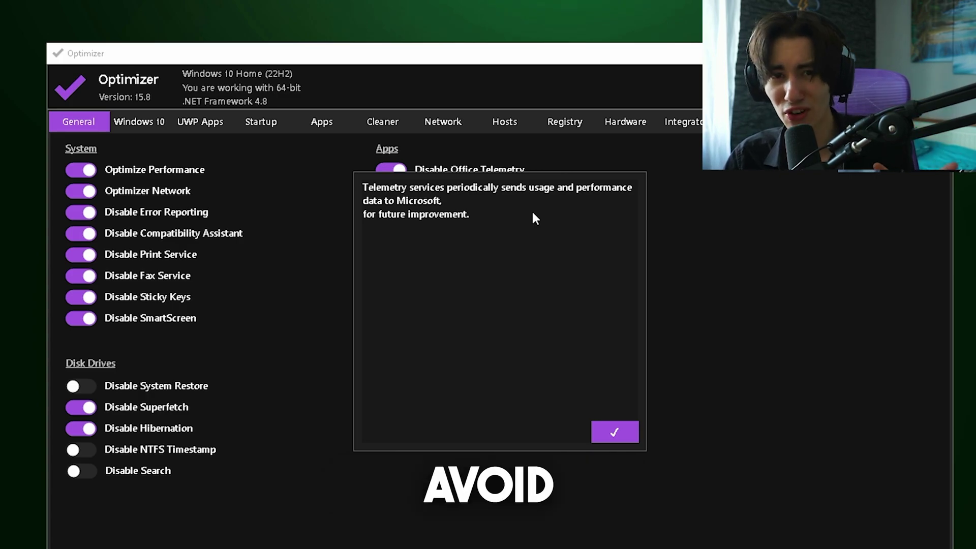
pyautogui.press('Return')
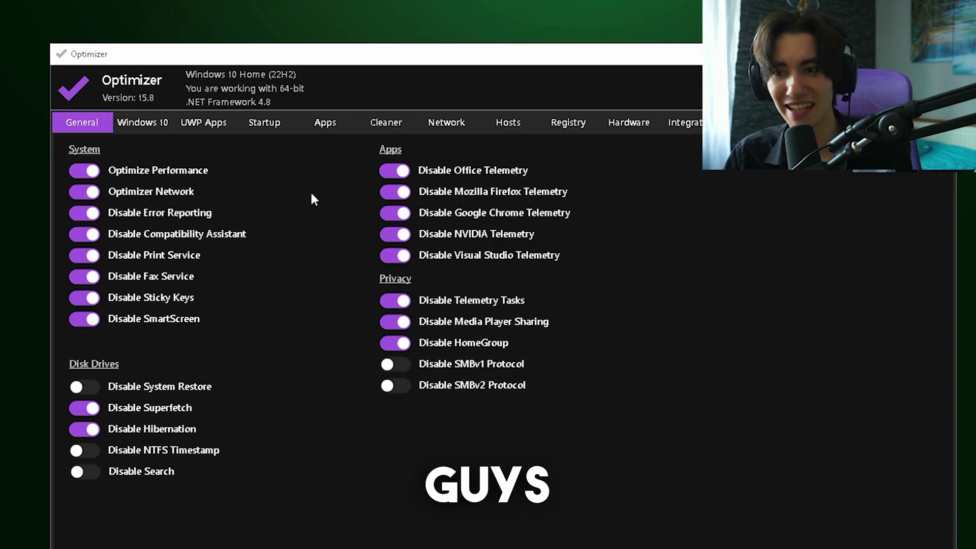
# Go through Optimizer's Startup tab on the way to the Cleaner list
pyautogui.click(270, 124)
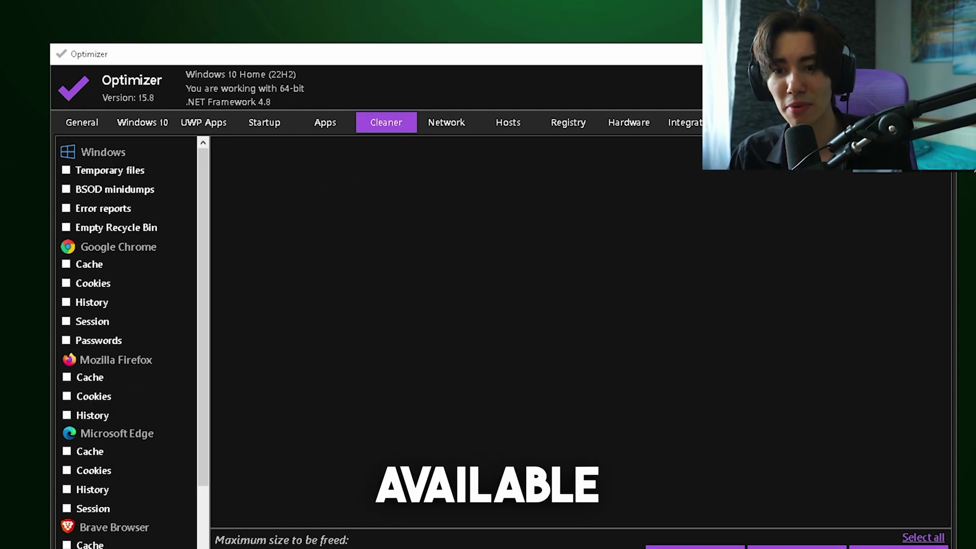
# Tick Temporary files in the Cleaner's Windows section for cleaning
pyautogui.click(78, 171)
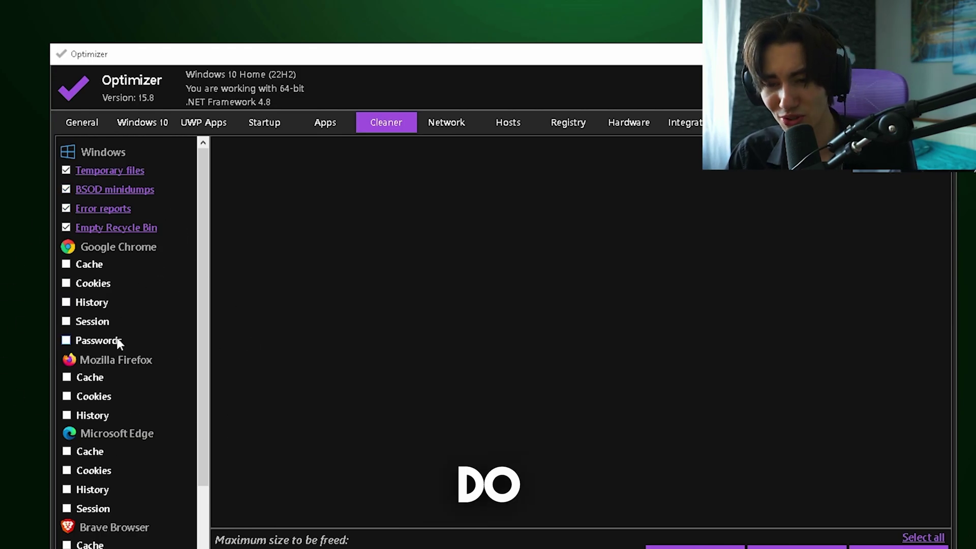
pyautogui.scroll(-2, 153, 371)
pyautogui.scroll(2, 178, 399)
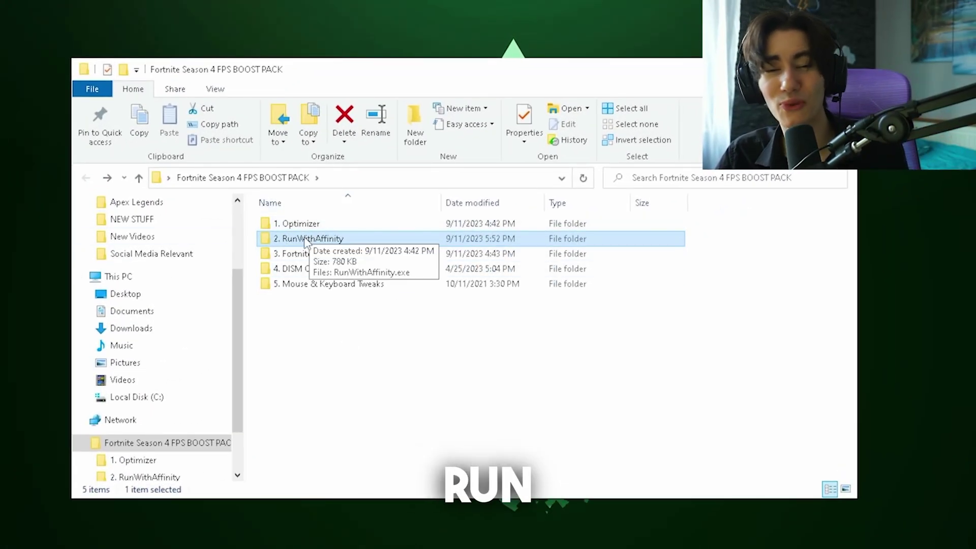
# Launch RunWithAffinity.exe and browse for the program through C:\Program Files
pyautogui.doubleClick(335, 219)
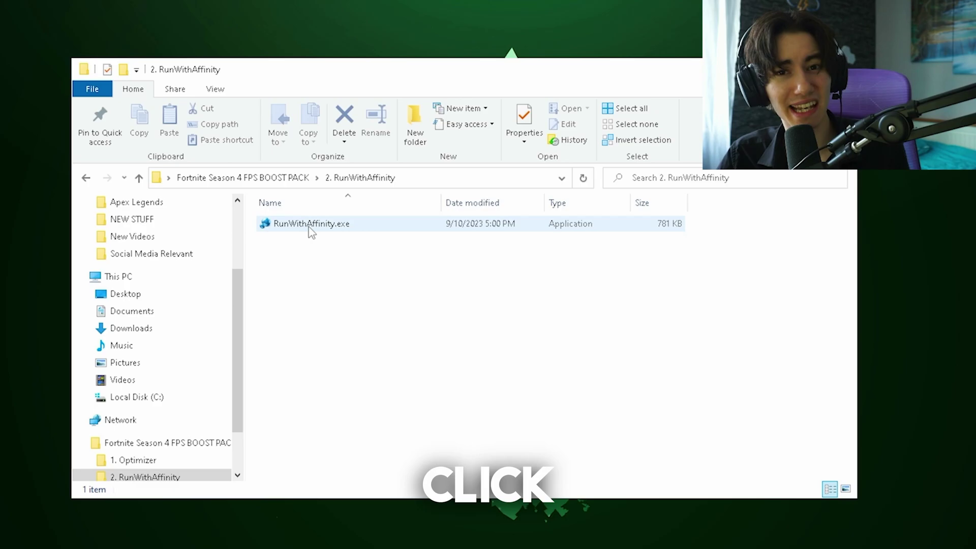
pyautogui.doubleClick(312, 228)
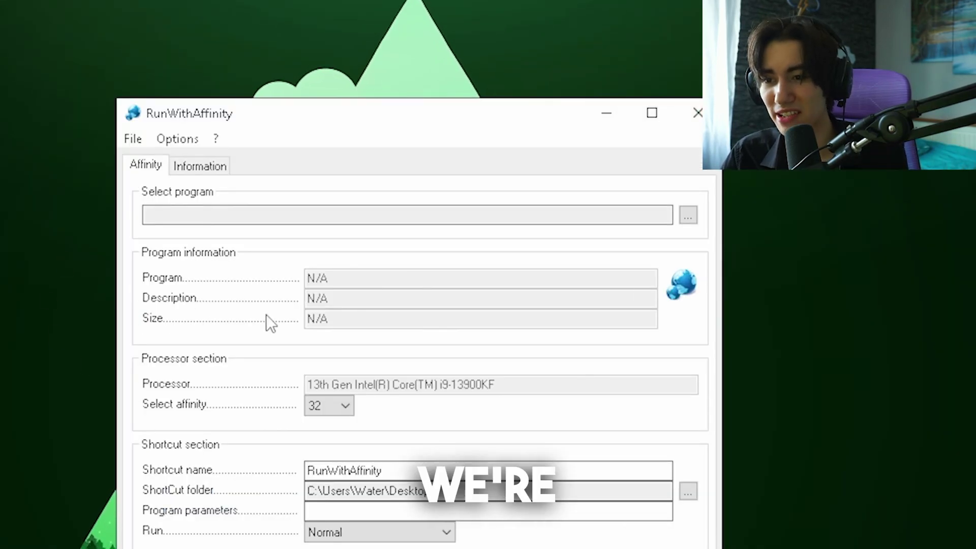
pyautogui.click(695, 216)
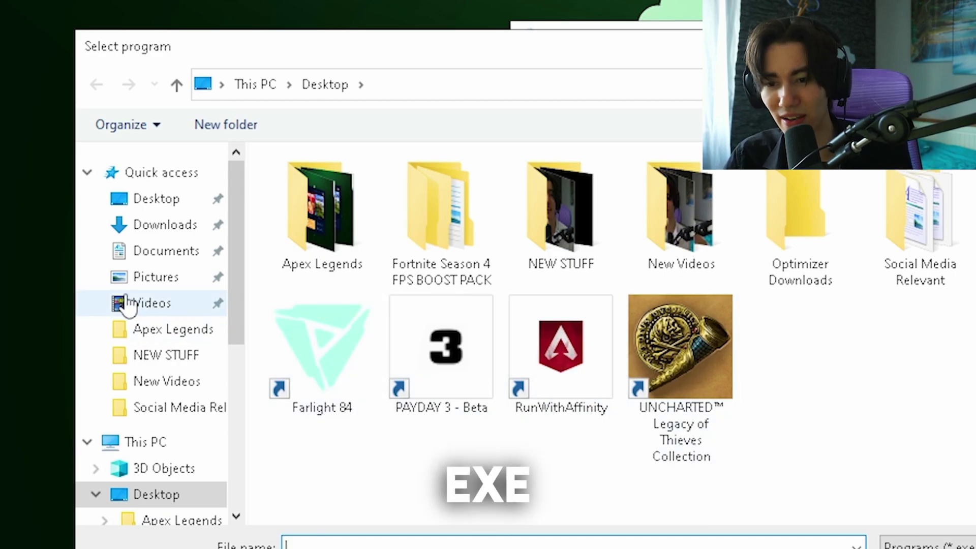
pyautogui.click(145, 442)
pyautogui.doubleClick(389, 420)
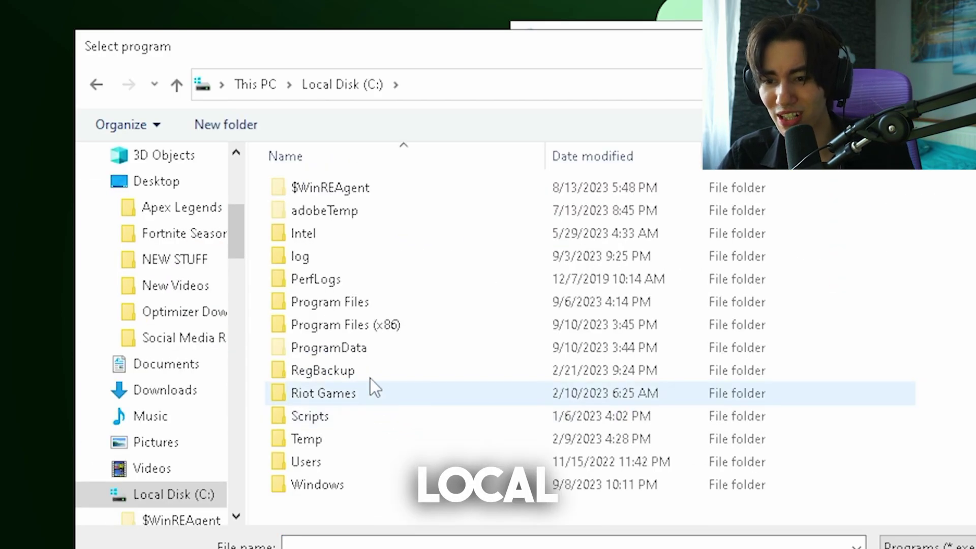
pyautogui.doubleClick(343, 312)
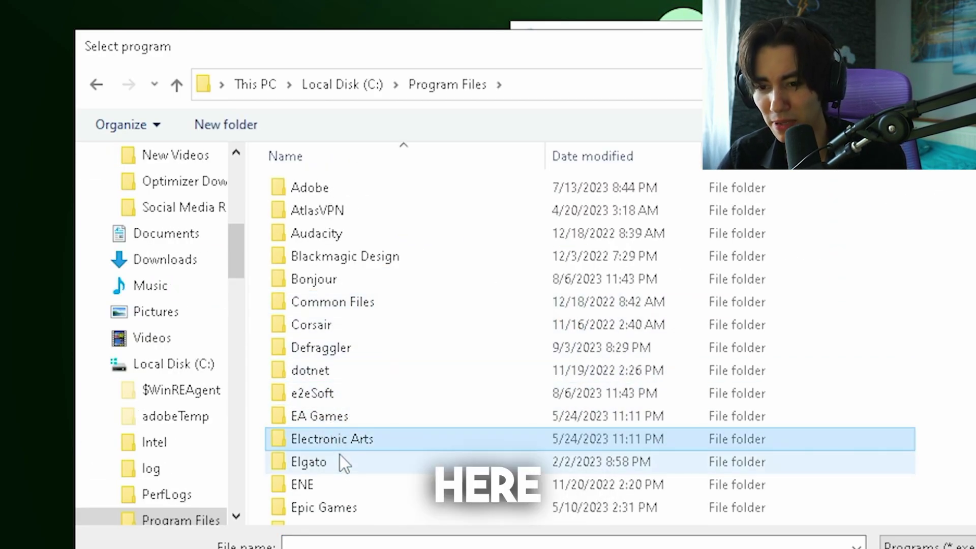
pyautogui.click(338, 461)
# Pick FortniteClient-Win64-Shipping.exe from Epic Games\Fortnite\FortniteGame\Binaries\Win64
pyautogui.doubleClick(334, 508)
pyautogui.doubleClick(331, 217)
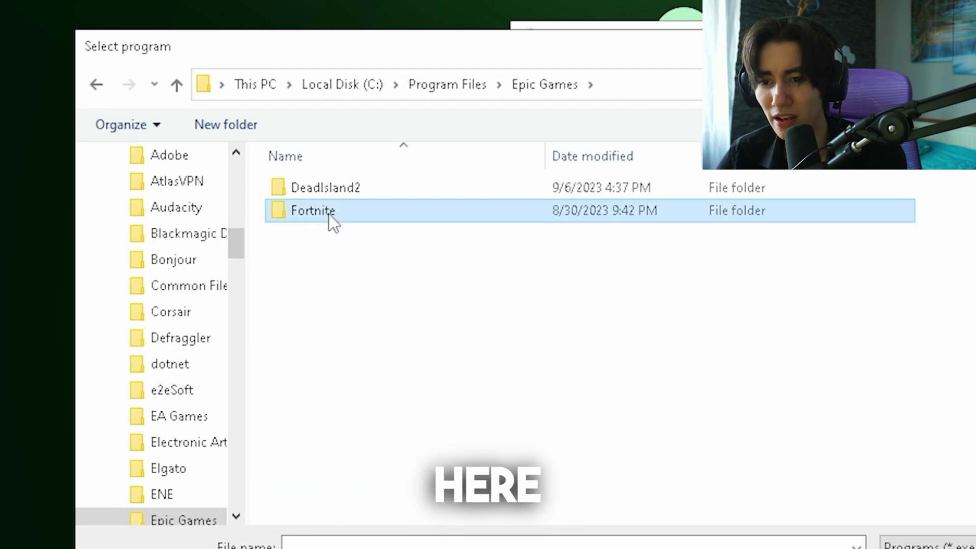
pyautogui.doubleClick(329, 257)
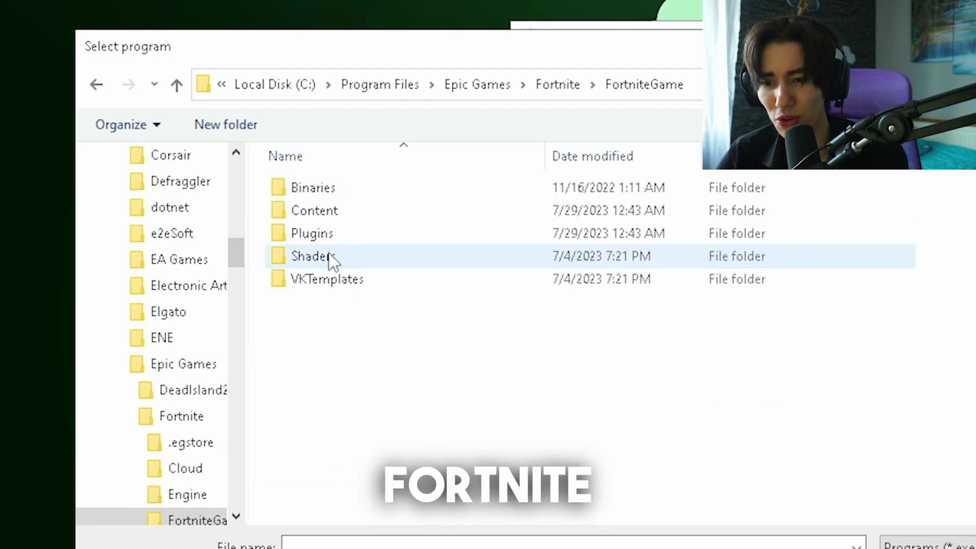
pyautogui.doubleClick(320, 198)
pyautogui.doubleClick(323, 217)
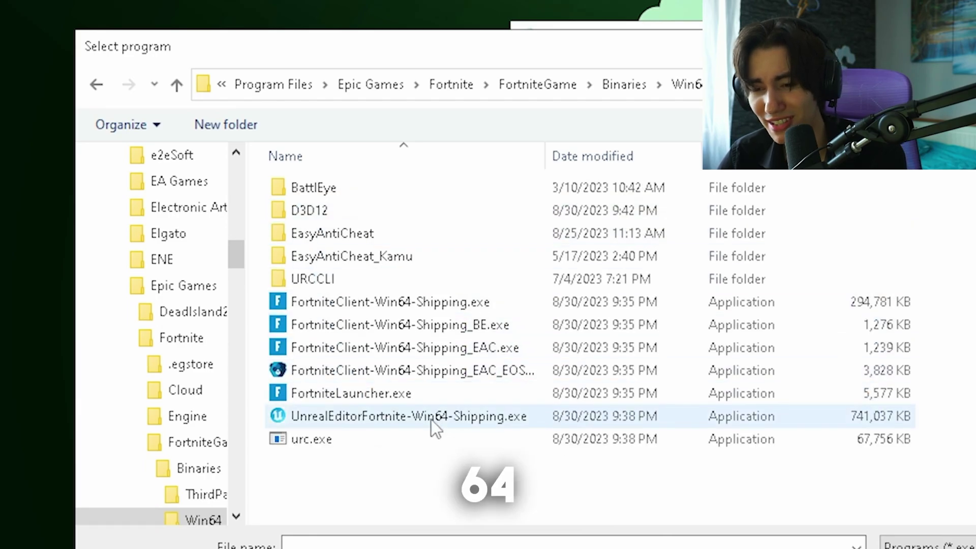
pyautogui.click(340, 308)
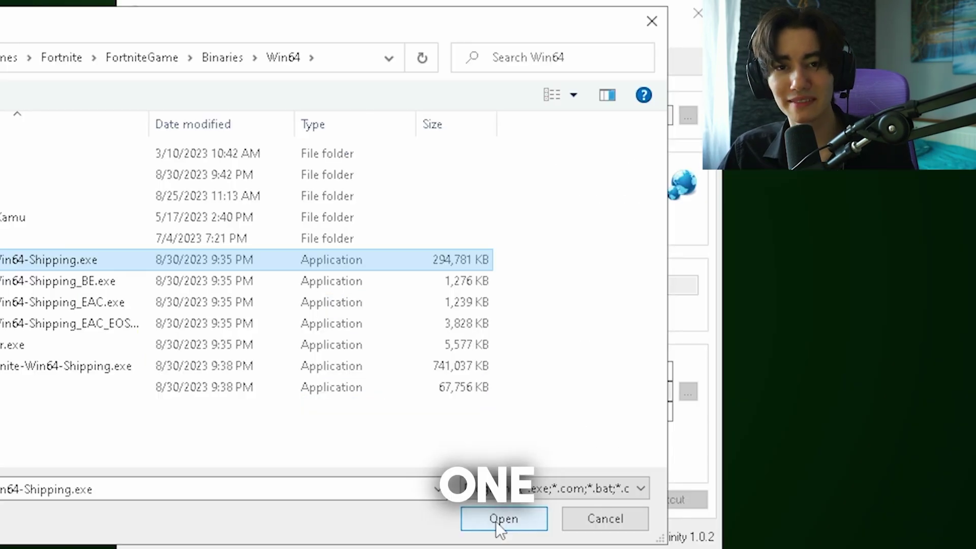
pyautogui.click(497, 521)
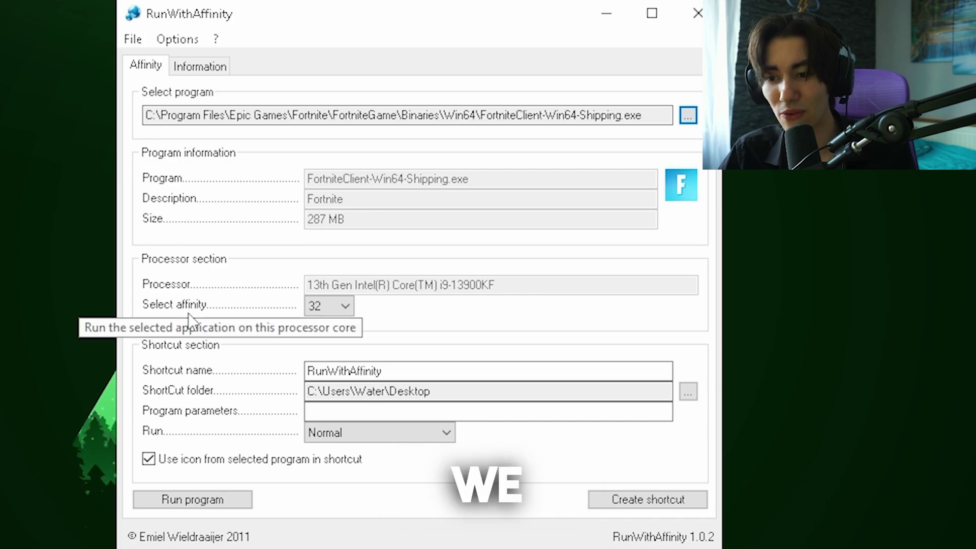
# Keep affinity 32, set Run to Maximized, create the desktop shortcut, then close RunWithAffinity
pyautogui.click(328, 310)
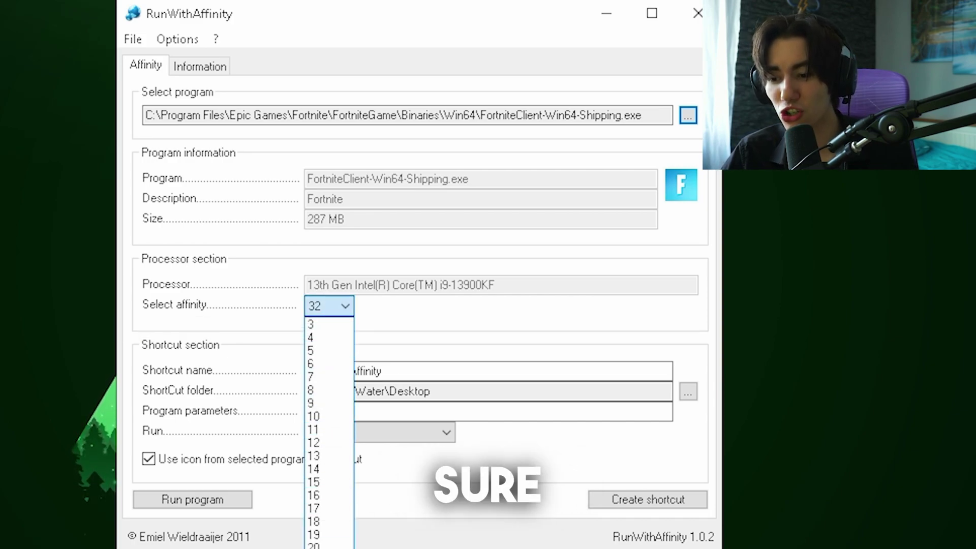
pyautogui.click(384, 303)
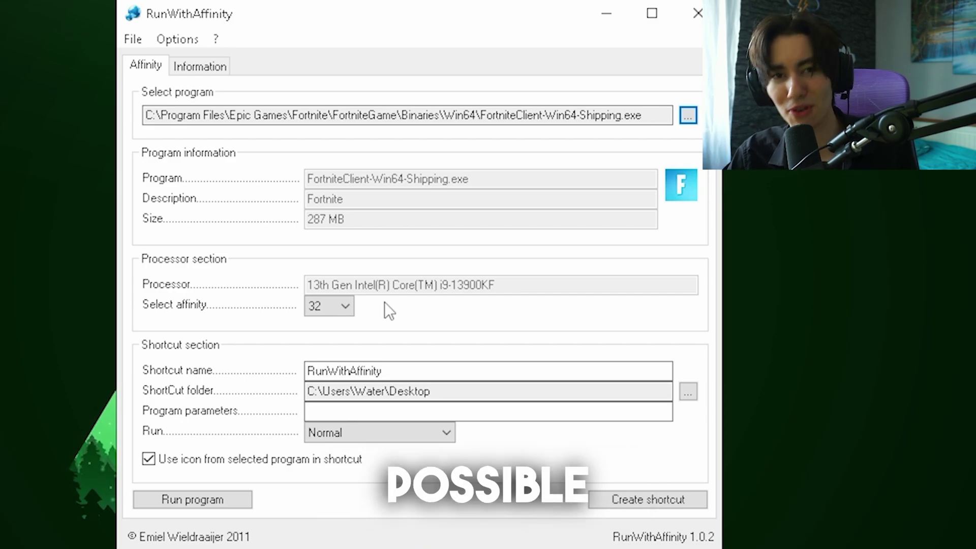
pyautogui.click(337, 433)
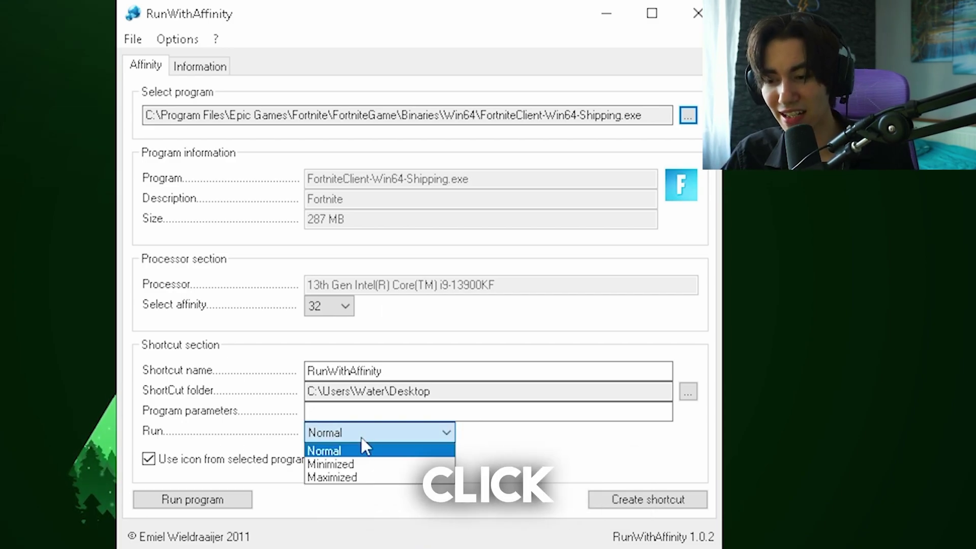
pyautogui.click(338, 478)
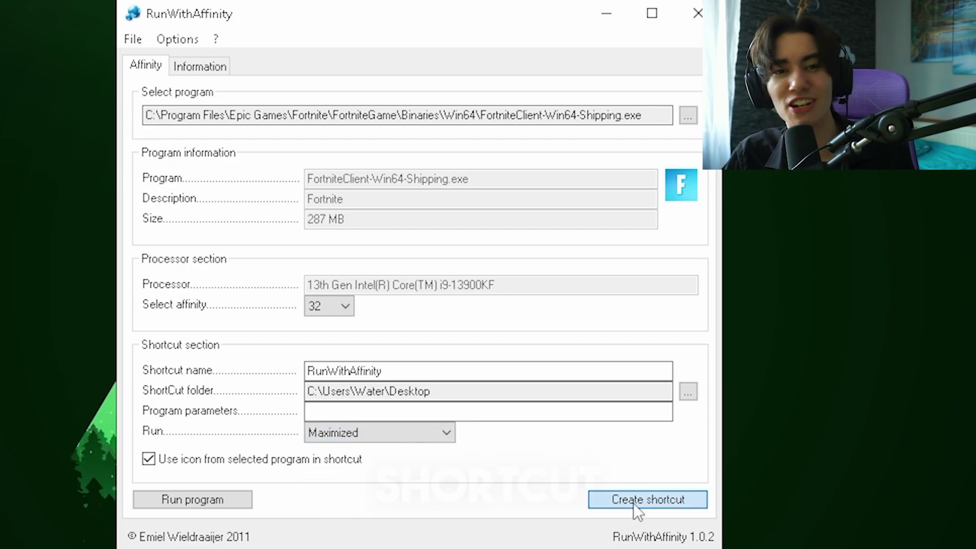
pyautogui.click(633, 501)
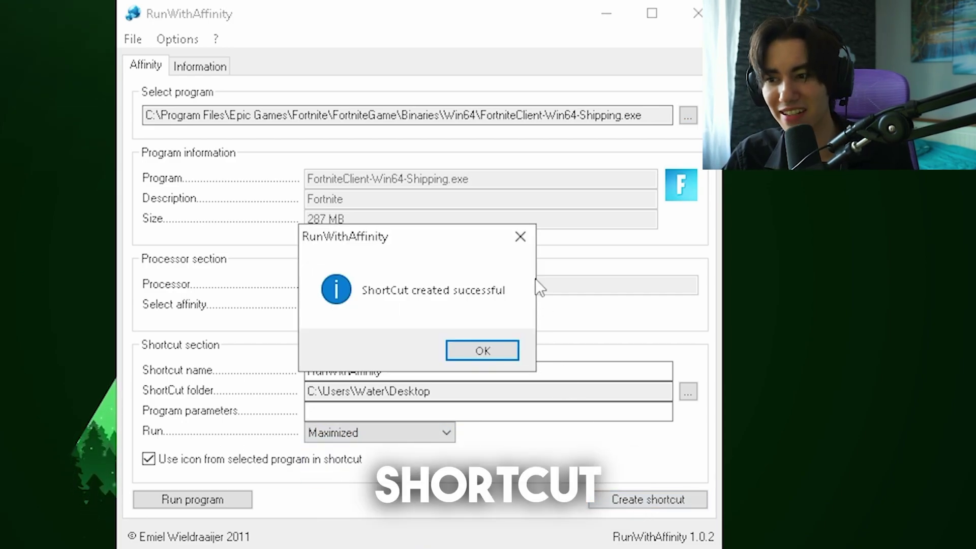
pyautogui.click(489, 355)
pyautogui.click(698, 13)
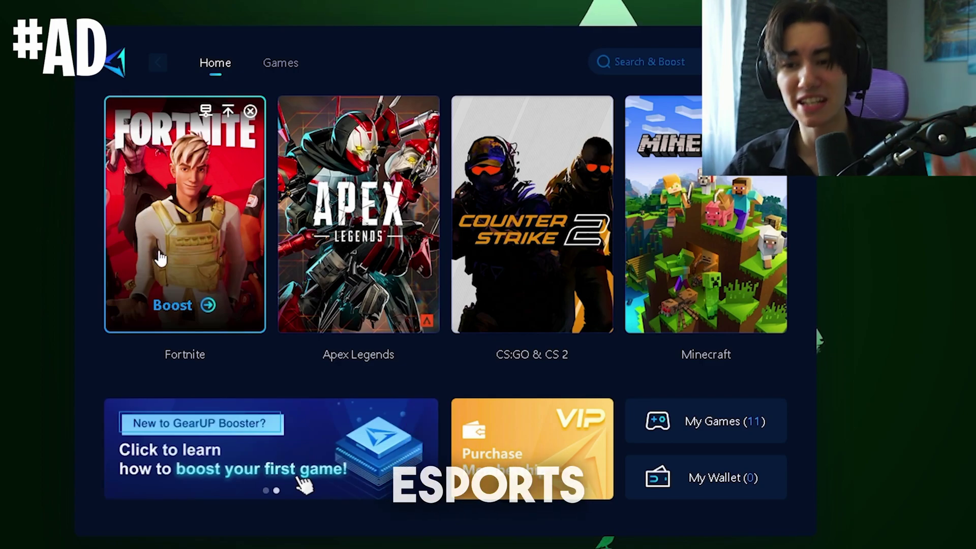
# Boost Fortnite from its card on the GearUP Booster home page
pyautogui.click(170, 226)
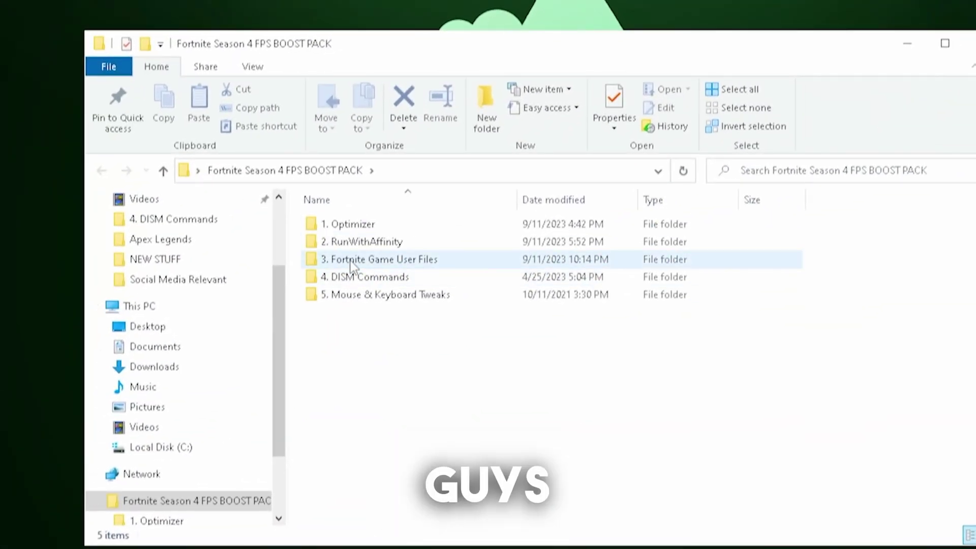
# Go into 3. Fortnite Game User Files and then the 3 High End PC folder
pyautogui.click(352, 264)
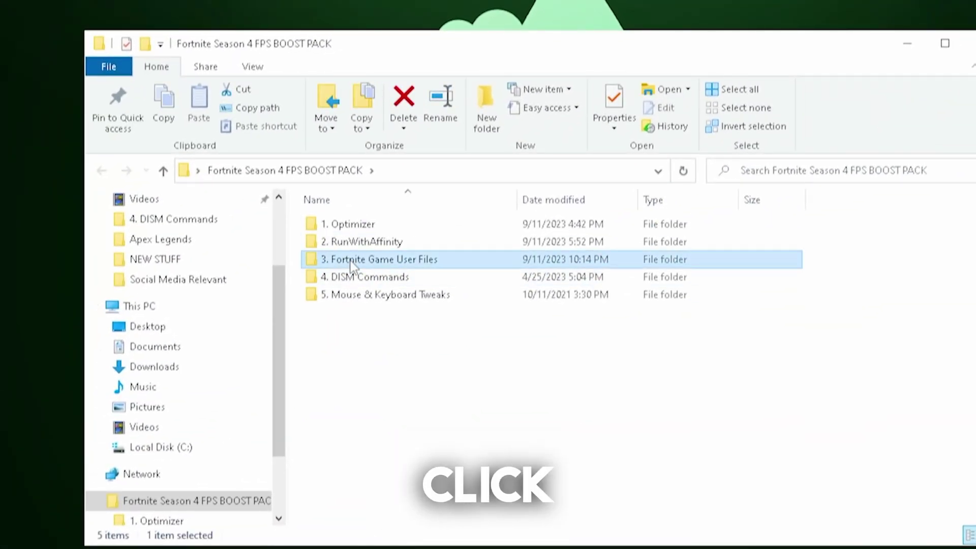
pyautogui.doubleClick(352, 260)
pyautogui.moveTo(321, 331); pyautogui.dragTo(258, 163)
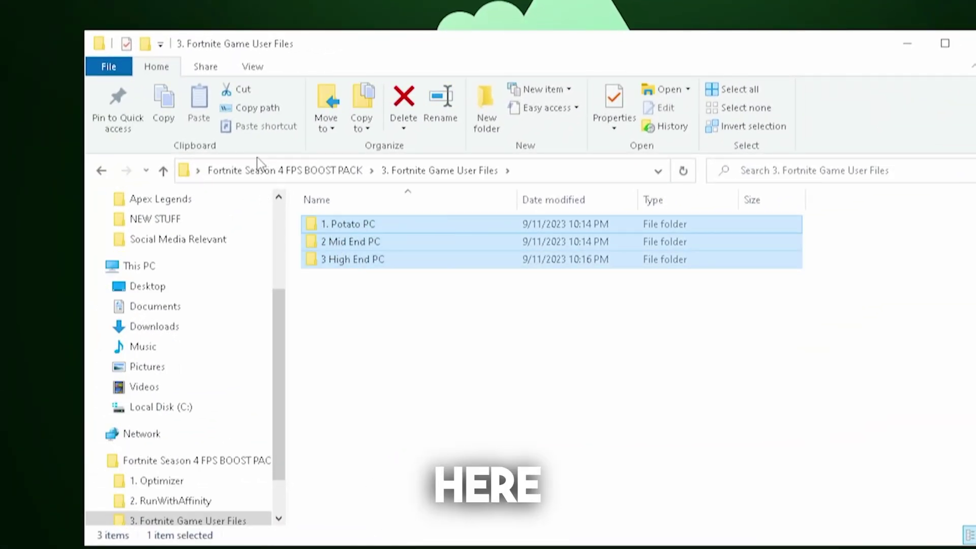
pyautogui.click(460, 368)
pyautogui.moveTo(460, 368); pyautogui.dragTo(289, 177)
pyautogui.click(404, 327)
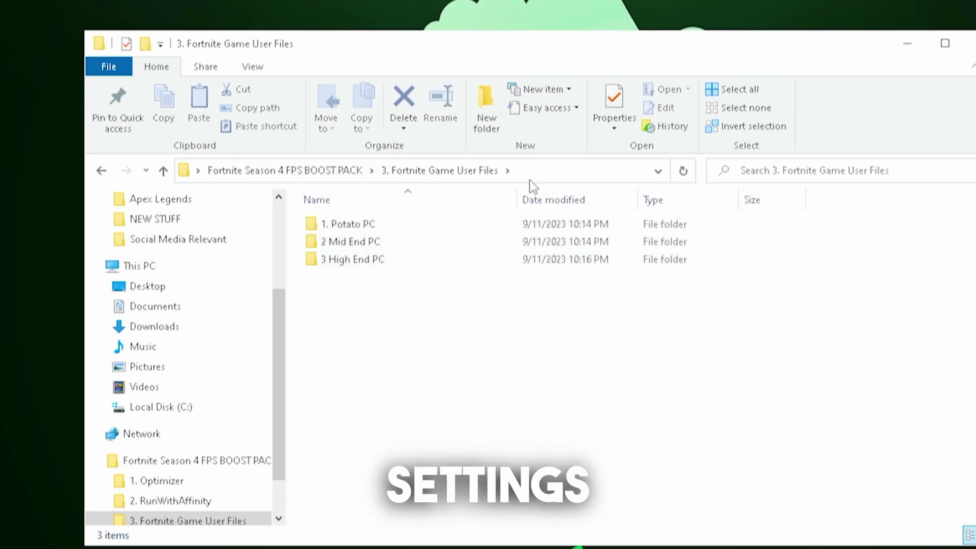
pyautogui.doubleClick(370, 261)
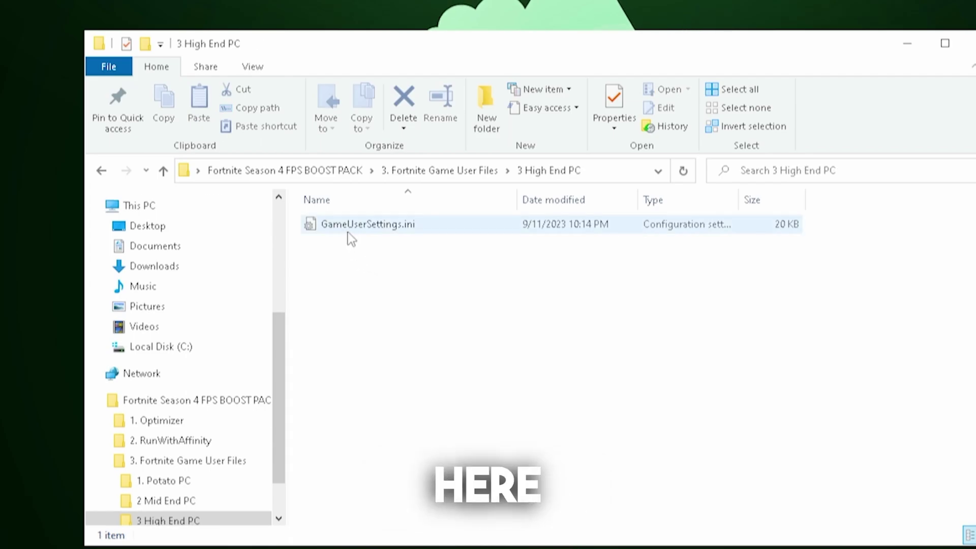
# View GameUserSettings.ini in Notepad, checking its ResolutionSizeX and ResolutionSizeY values
pyautogui.doubleClick(351, 224)
pyautogui.scroll(-20, 392, 240)
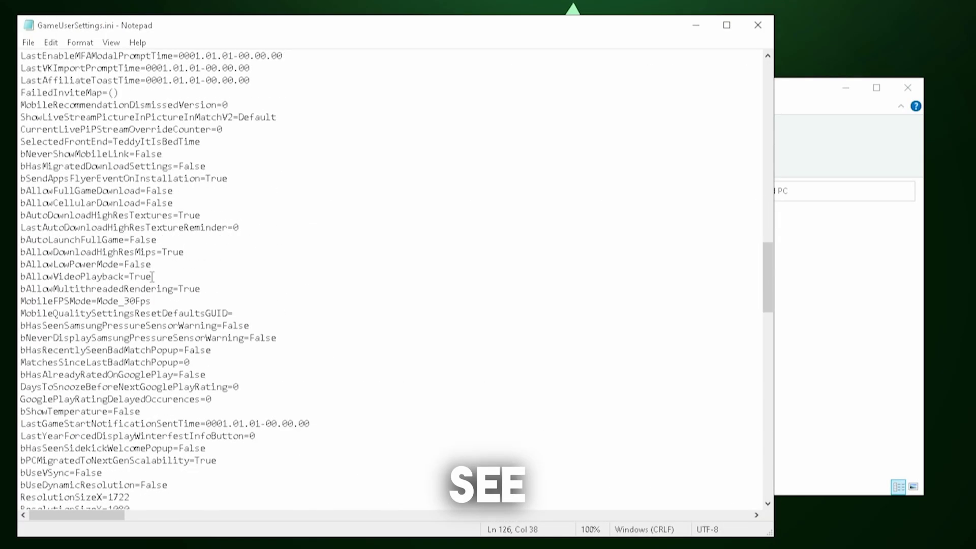
pyautogui.scroll(-8, 152, 277)
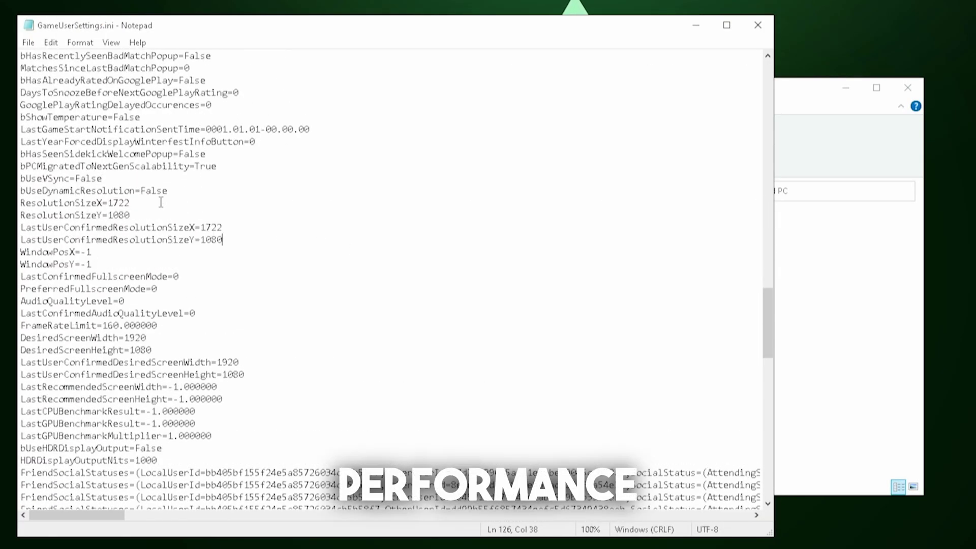
pyautogui.moveTo(108, 203); pyautogui.dragTo(131, 215)
pyautogui.click(124, 203)
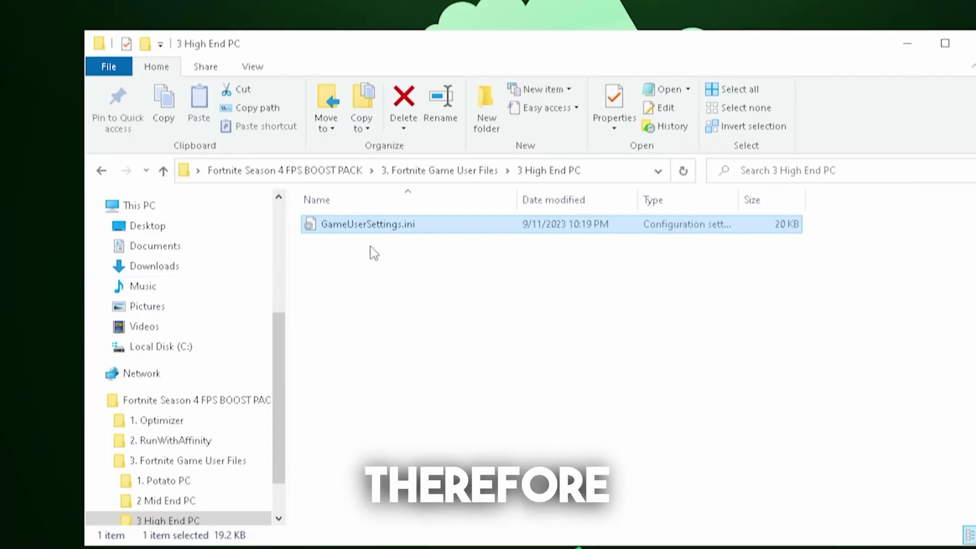
# Copy the High End PC GameUserSettings.ini and go to Local\FortniteGame\Saved\Config\WindowsClient via %temp%
pyautogui.rightClick(365, 227)
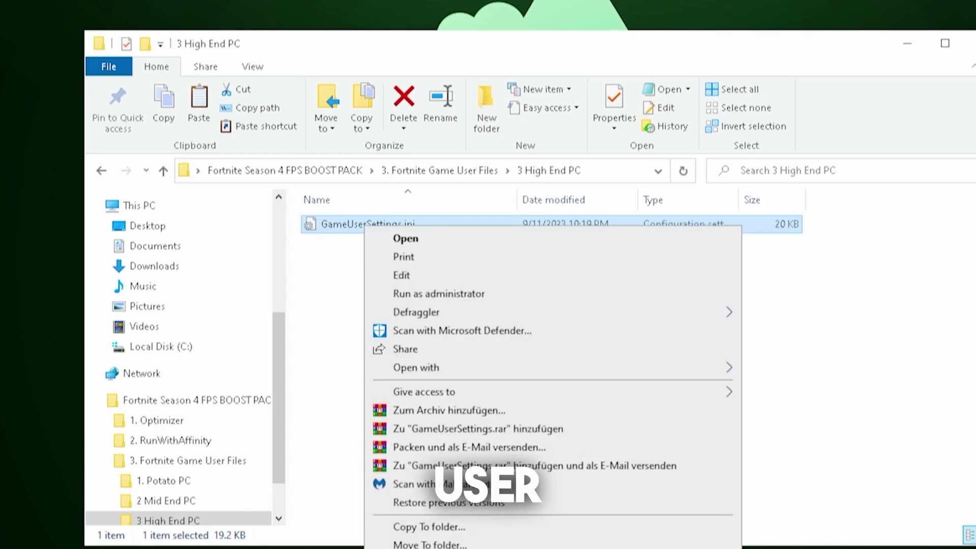
pyautogui.press('Escape')
pyautogui.click(612, 171)
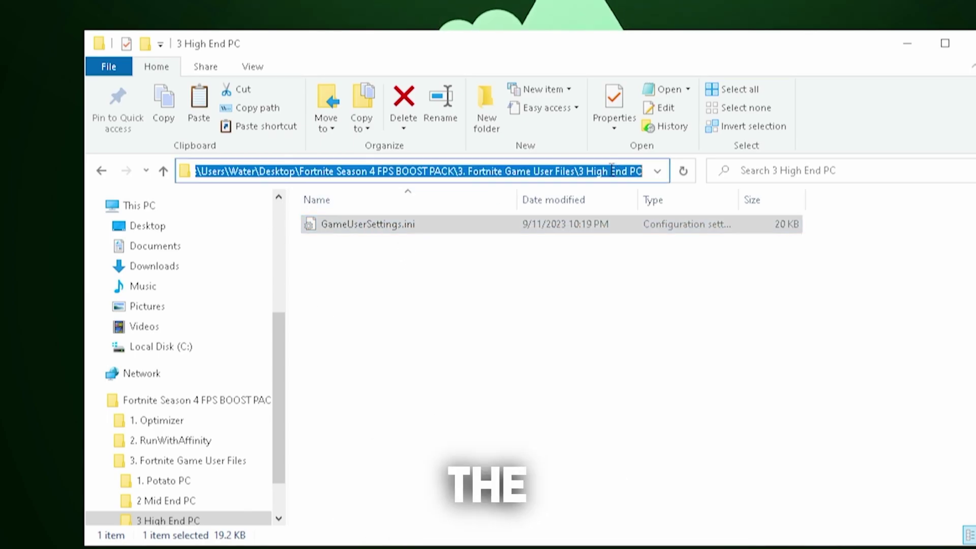
pyautogui.write('%temp%')
pyautogui.press('Return')
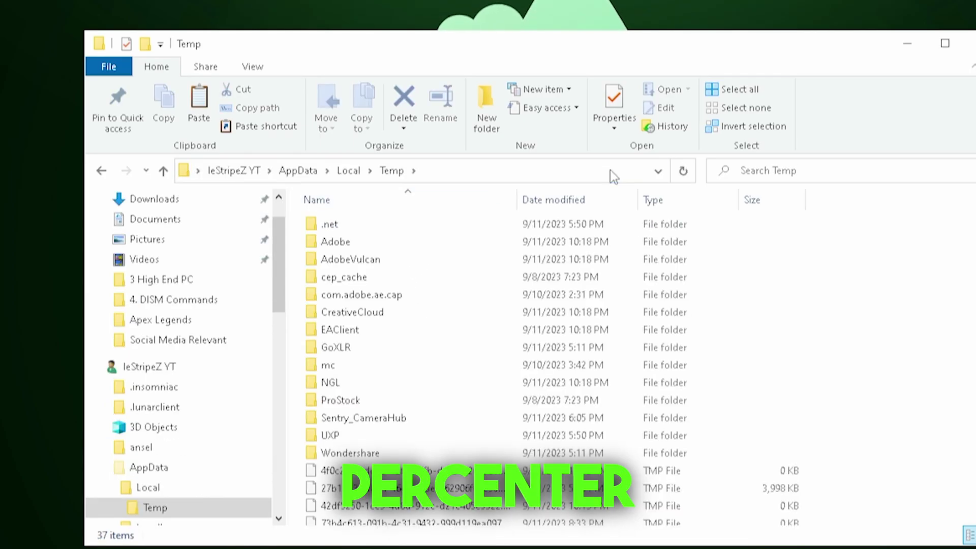
pyautogui.click(348, 171)
pyautogui.scroll(15, 351, 284)
pyautogui.doubleClick(355, 275)
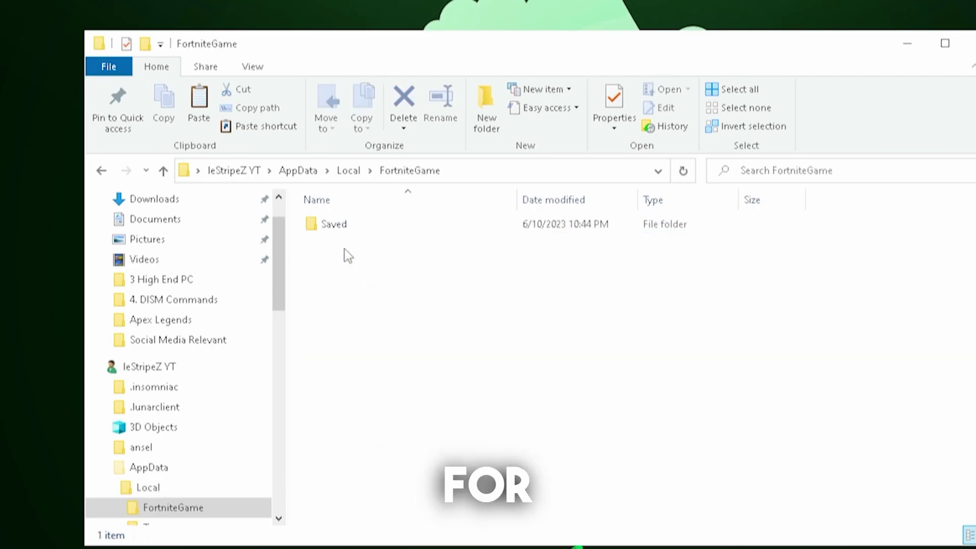
pyautogui.click(339, 228)
pyautogui.doubleClick(340, 229)
pyautogui.doubleClick(337, 240)
pyautogui.doubleClick(336, 240)
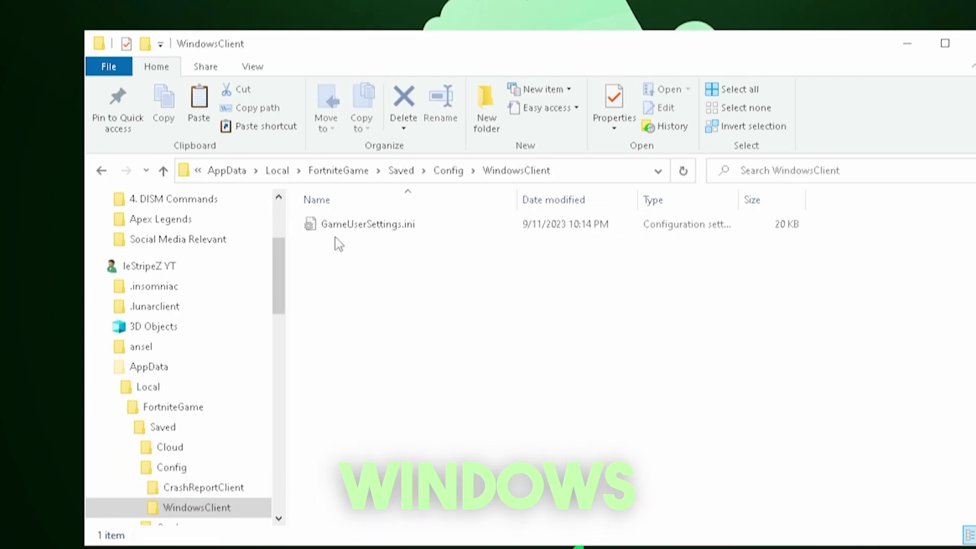
# Replace the old GameUserSettings.ini in WindowsClient with the High End PC copy
pyautogui.moveTo(552, 363); pyautogui.dragTo(385, 226)
pyautogui.rightClick(385, 227)
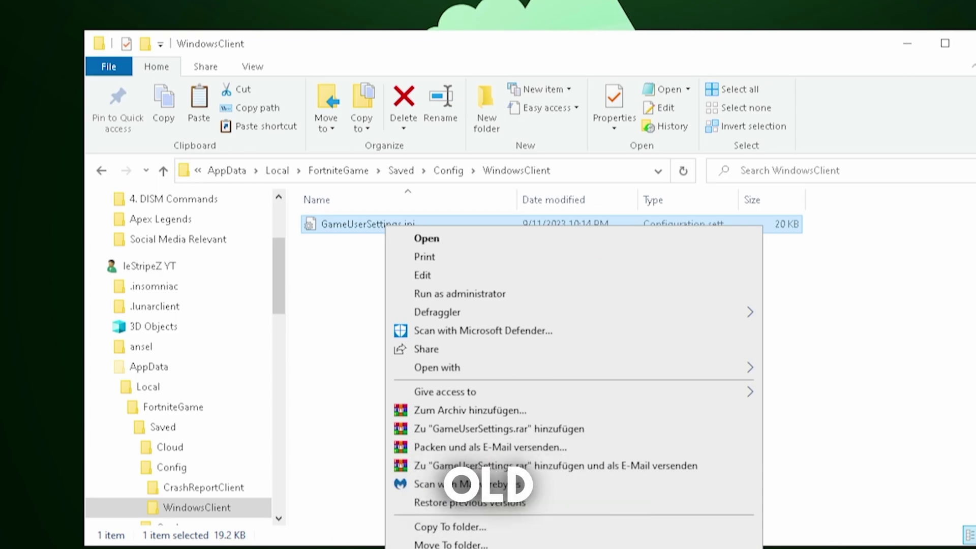
pyautogui.press('Delete')
pyautogui.hotkey('ctrl', 'v')
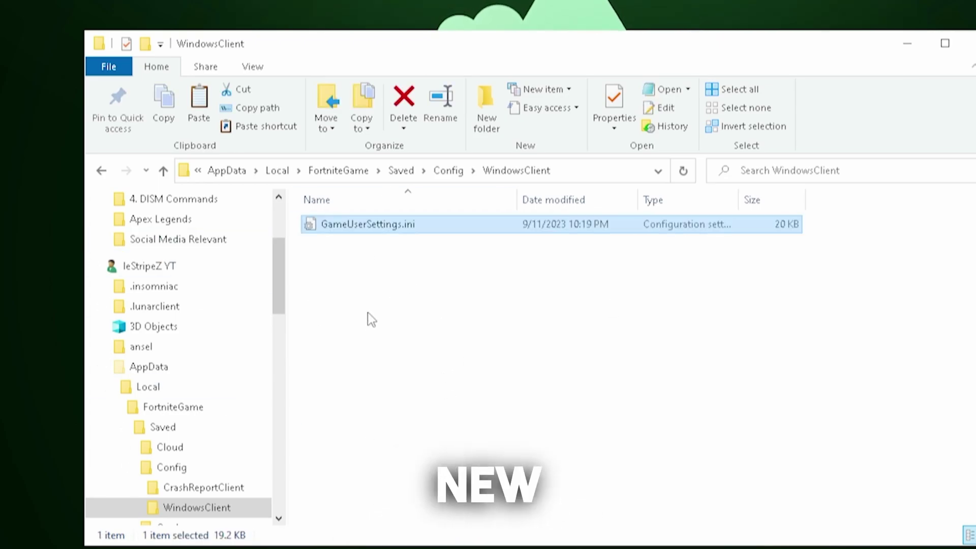
pyautogui.rightClick(313, 228)
pyautogui.press('Delete')
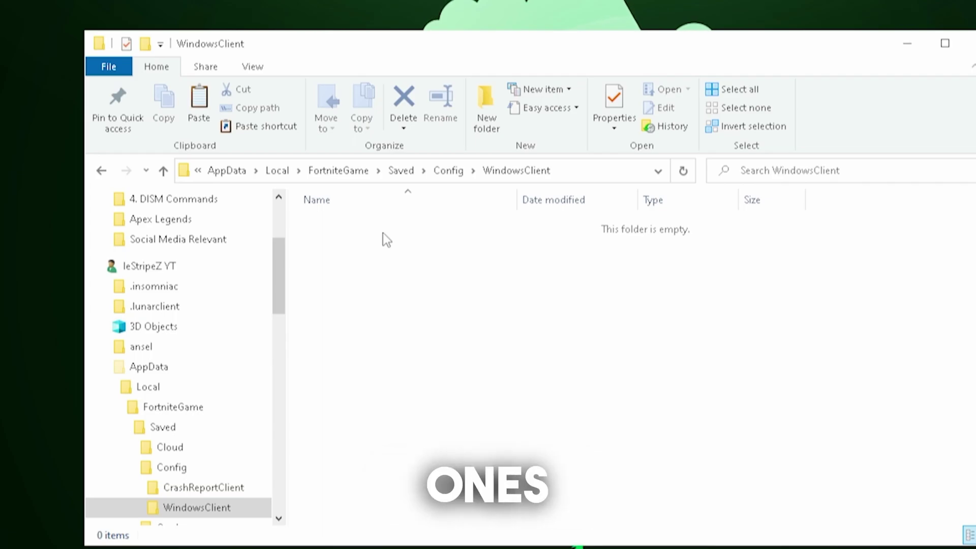
pyautogui.hotkey('ctrl', 'v')
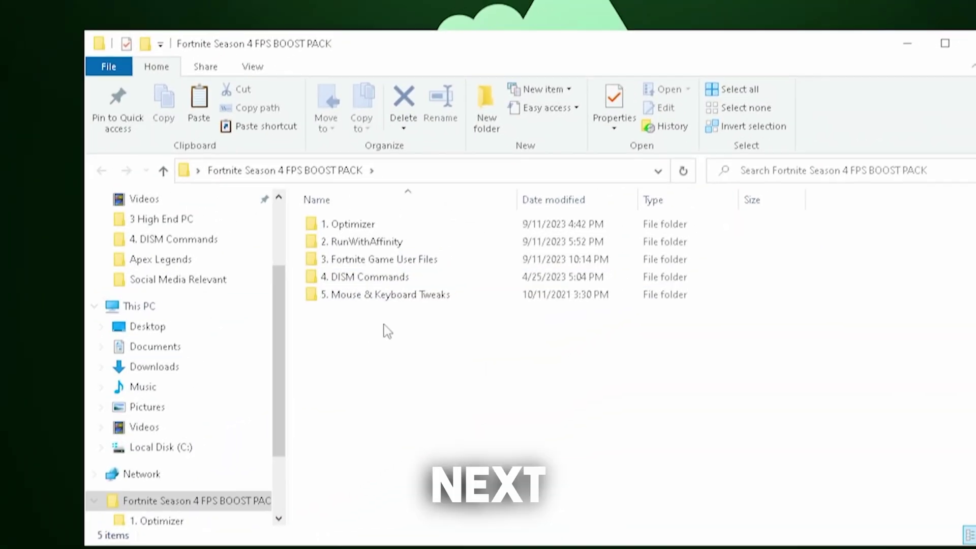
# Open DISM Commands.txt in the 4. DISM Commands folder and select its command
pyautogui.doubleClick(355, 279)
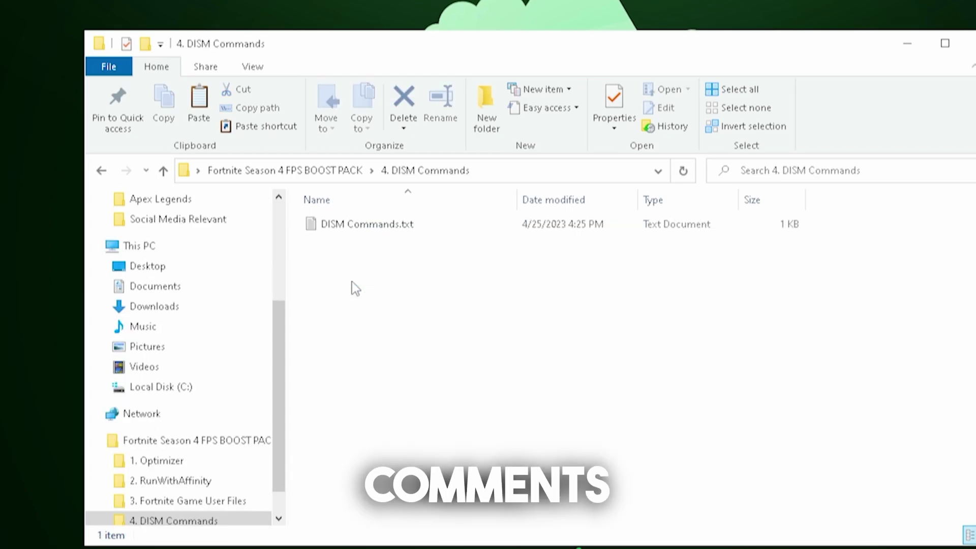
pyautogui.doubleClick(342, 236)
pyautogui.hotkey('ctrl', 'a')
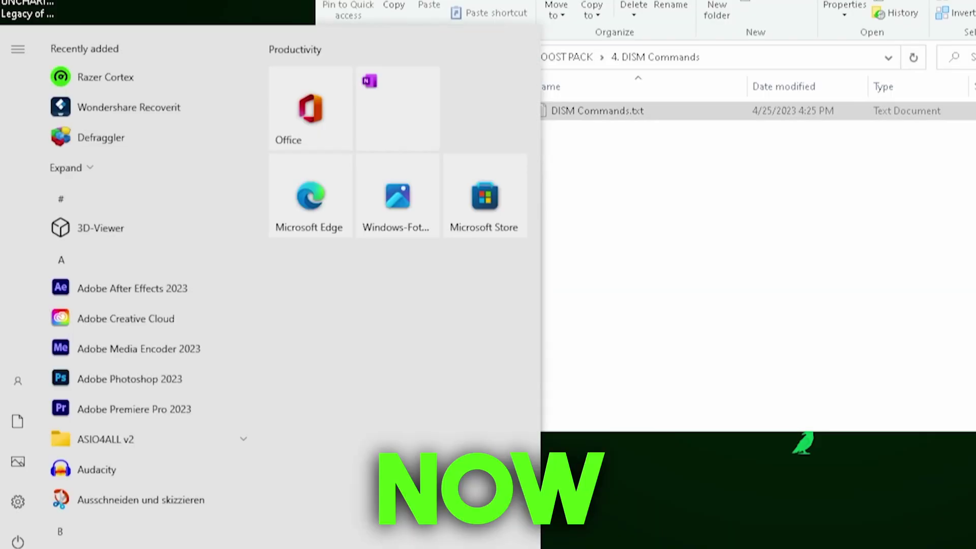
# In an administrator Command Prompt, run DISM /Online /Cleanup-Image /CheckHealth, then sfc /scannow
pyautogui.write('cmd')
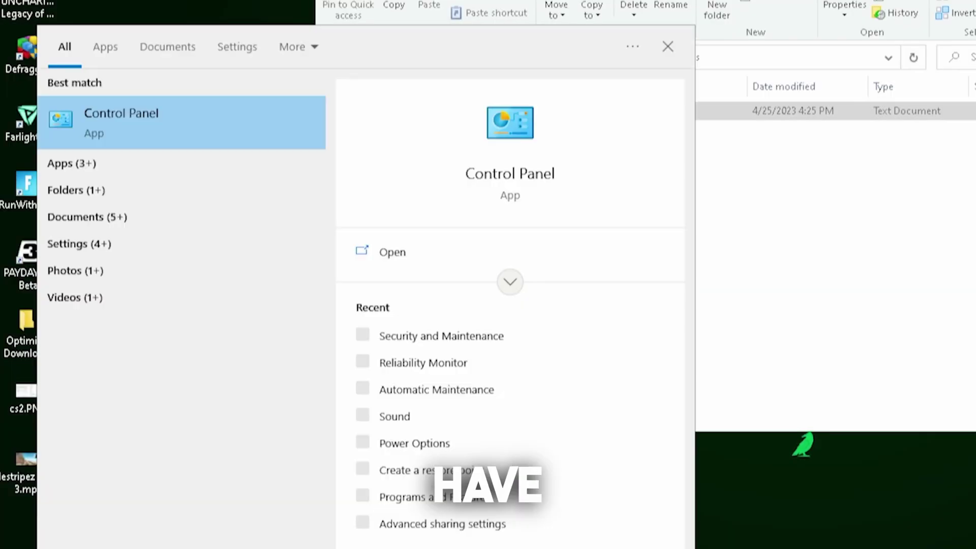
pyautogui.rightClick(141, 101)
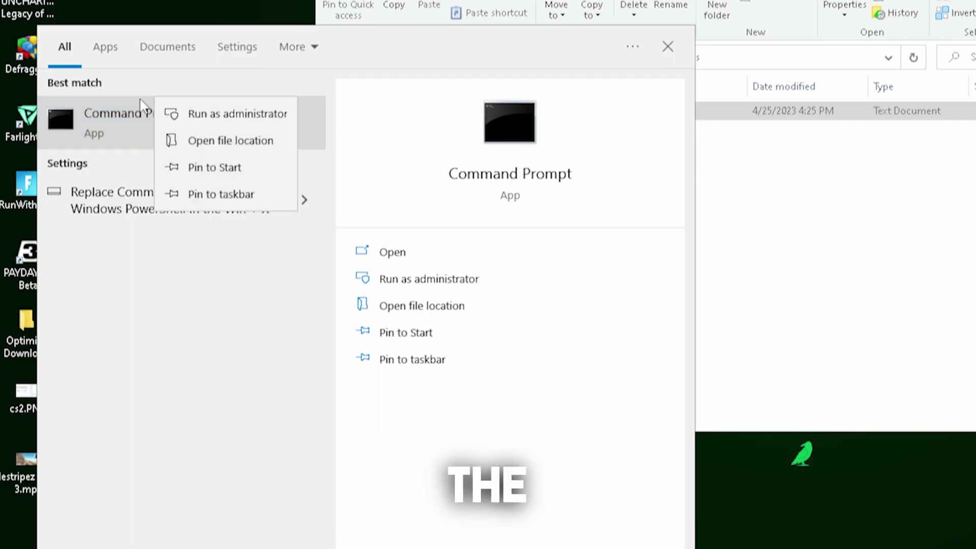
pyautogui.click(219, 114)
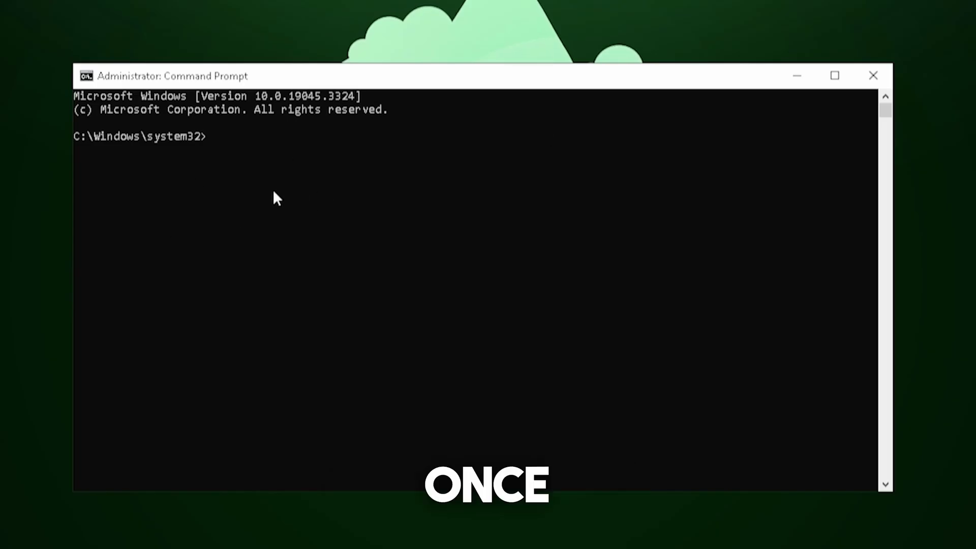
pyautogui.write('DISM /Online /Cleanup-Image /CheckHealth')
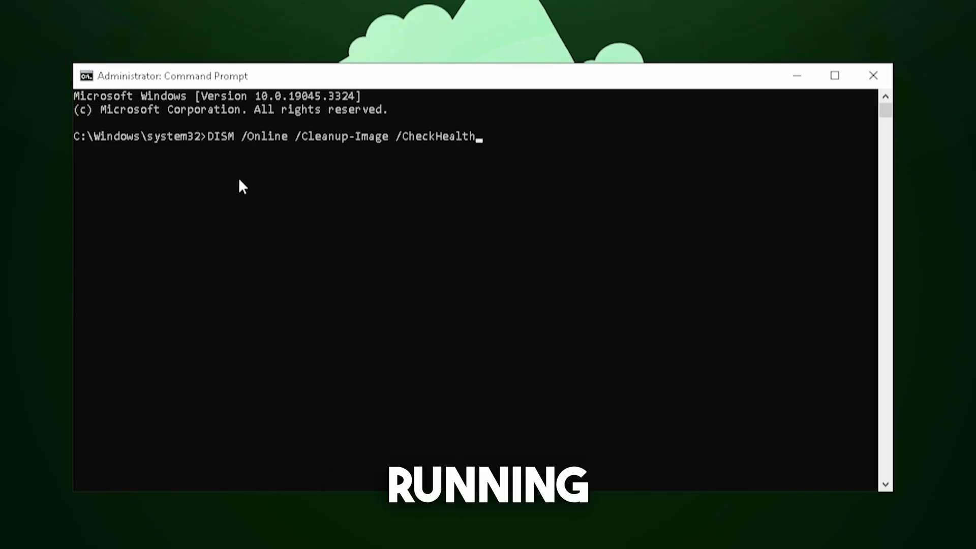
pyautogui.press('Return')
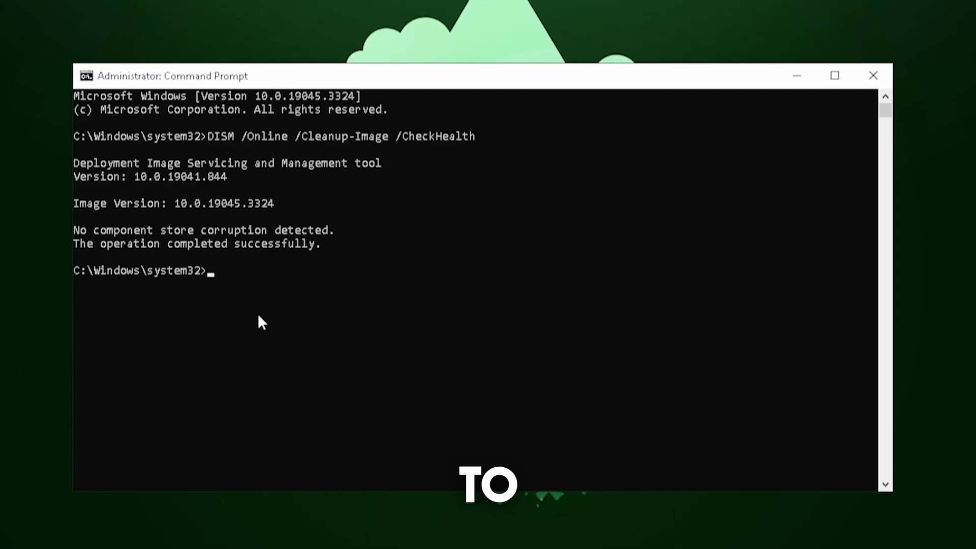
pyautogui.write('sfc /scannow')
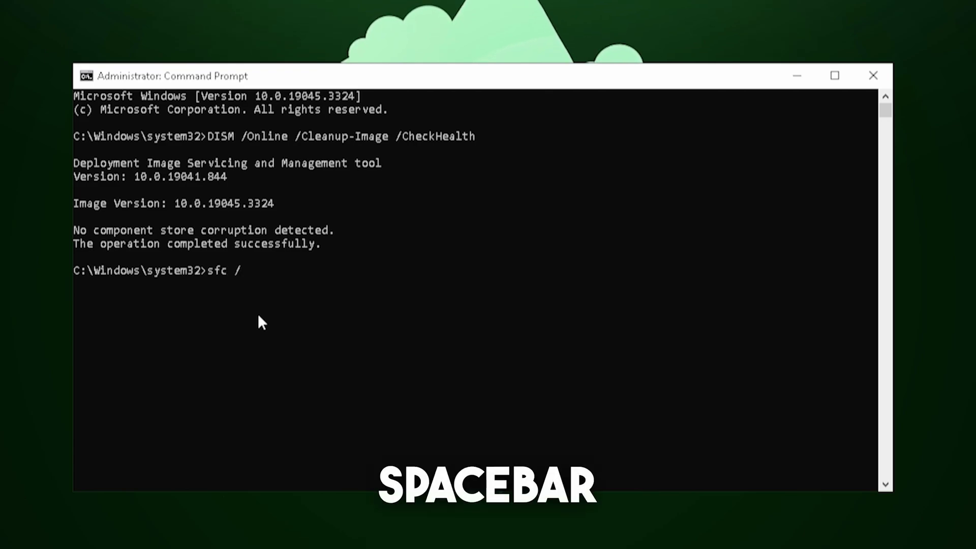
pyautogui.press('Return')
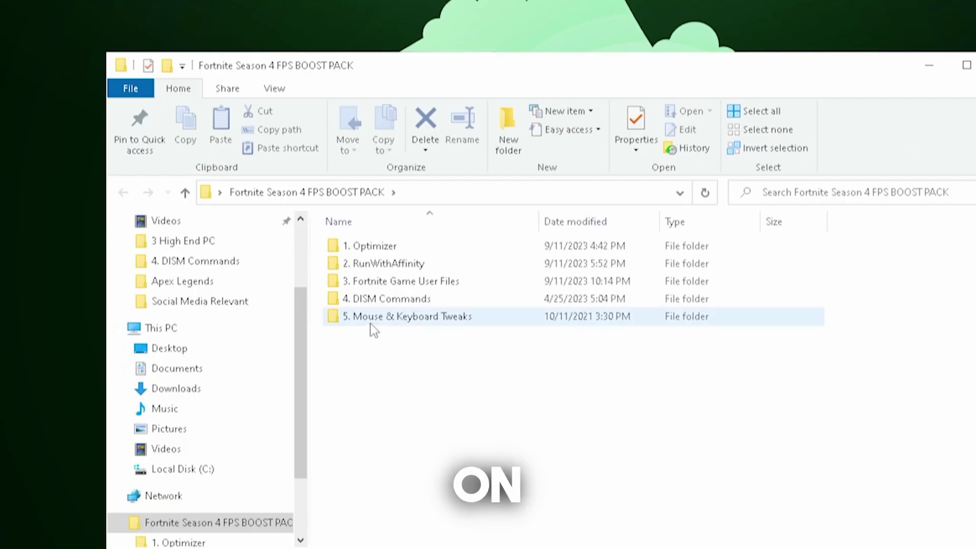
# Merge '1 - keyboard Optimization.reg' from the Keyboard Optimization folder, then go back up
pyautogui.doubleClick(370, 322)
pyautogui.doubleClick(397, 247)
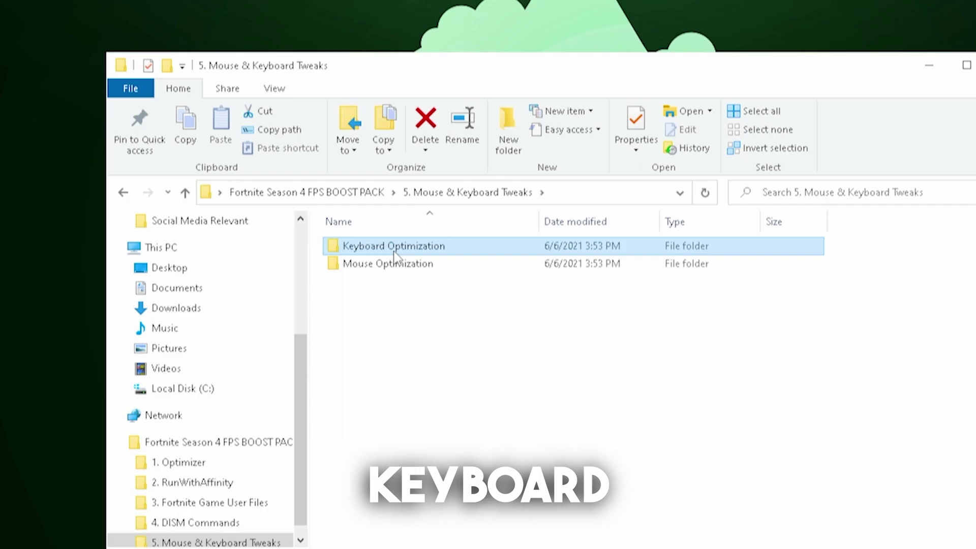
pyautogui.click(416, 271)
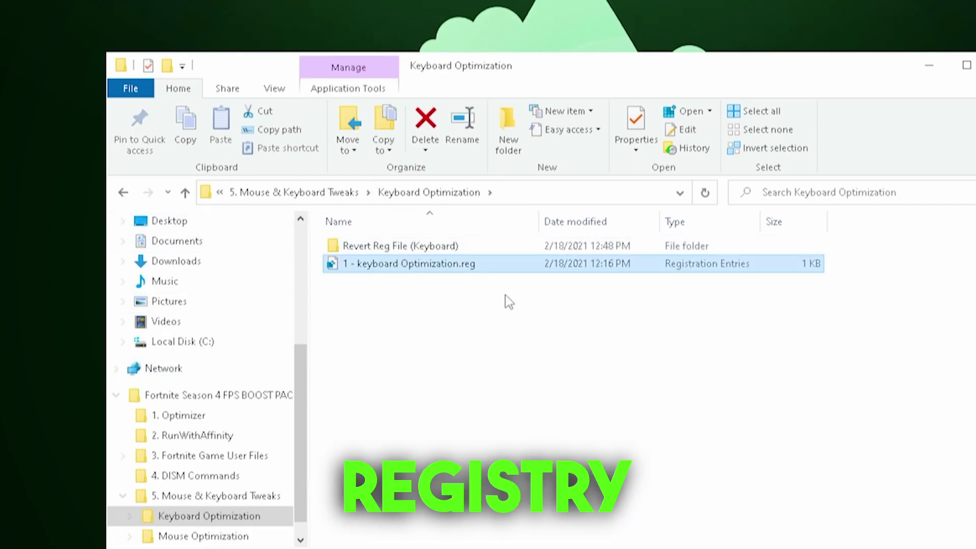
pyautogui.doubleClick(377, 273)
pyautogui.click(695, 291)
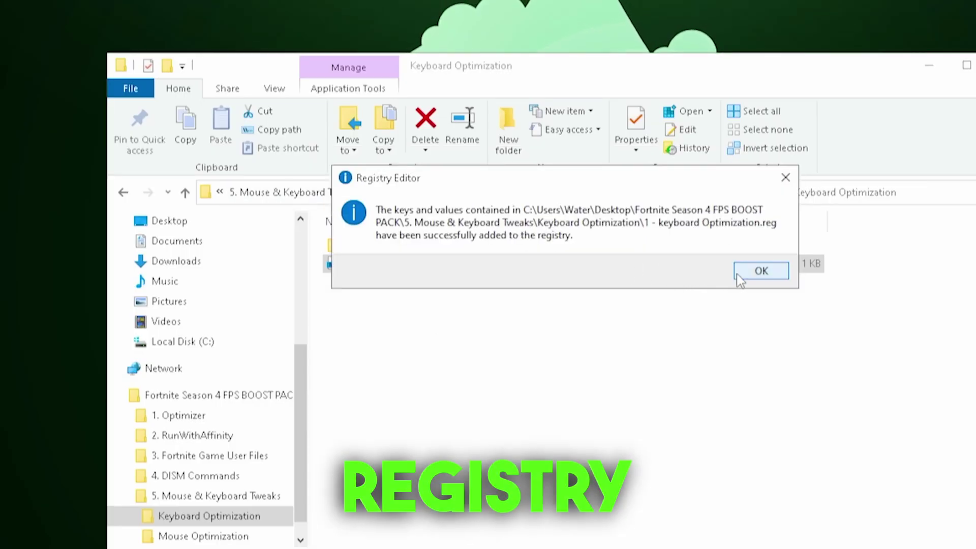
pyautogui.click(761, 271)
pyautogui.press('BackSpace')
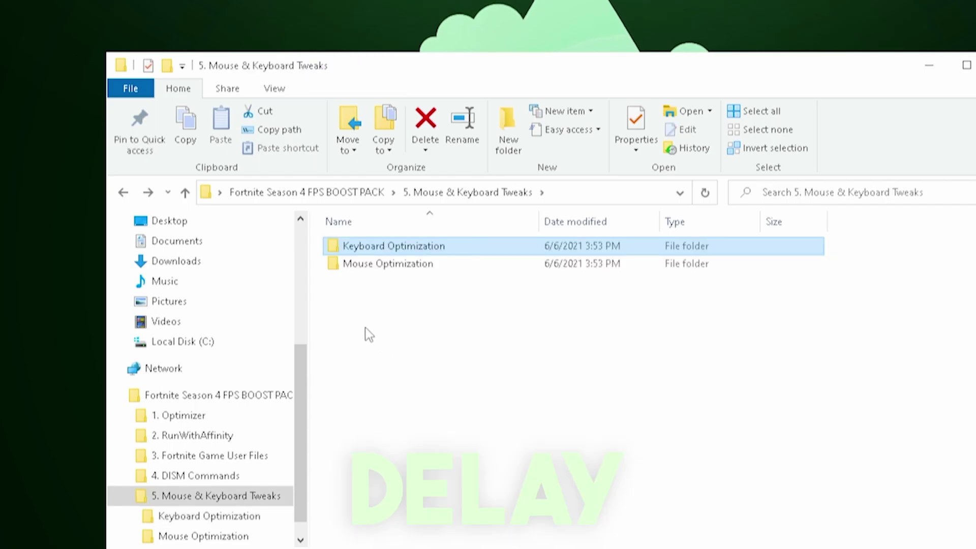
# Merge '1 - Mouse Optimization.reg' from the Mouse Optimization folder into the registry, confirming the prompts
pyautogui.doubleClick(363, 264)
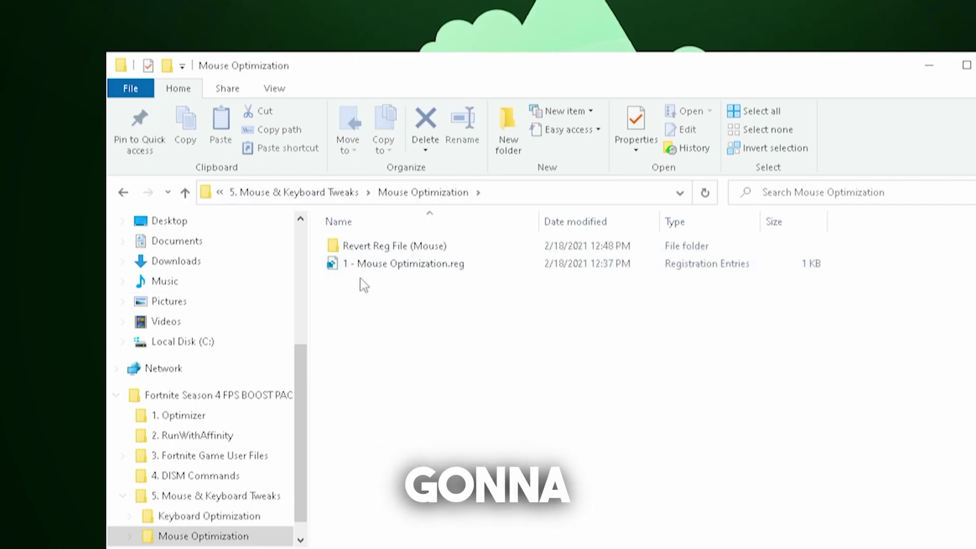
pyautogui.doubleClick(386, 267)
pyautogui.click(693, 290)
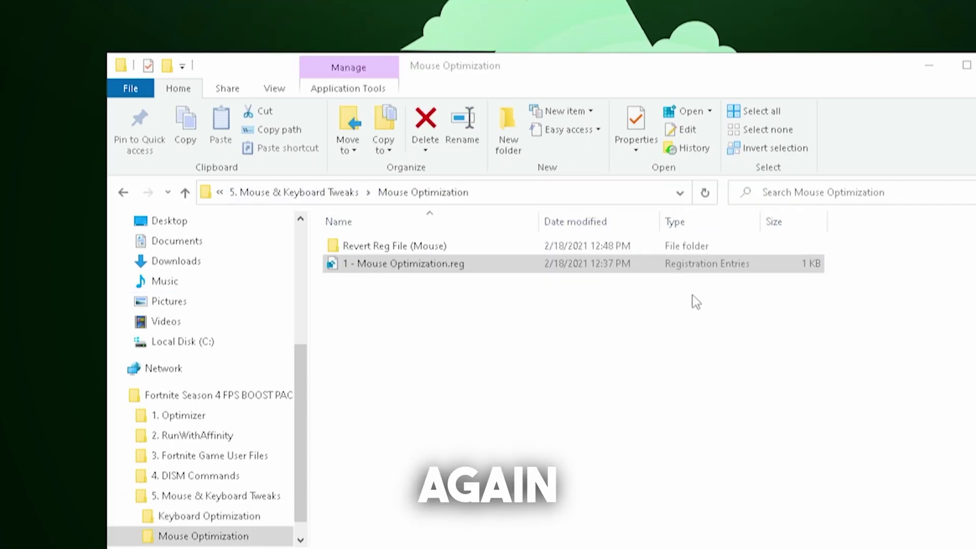
pyautogui.click(760, 272)
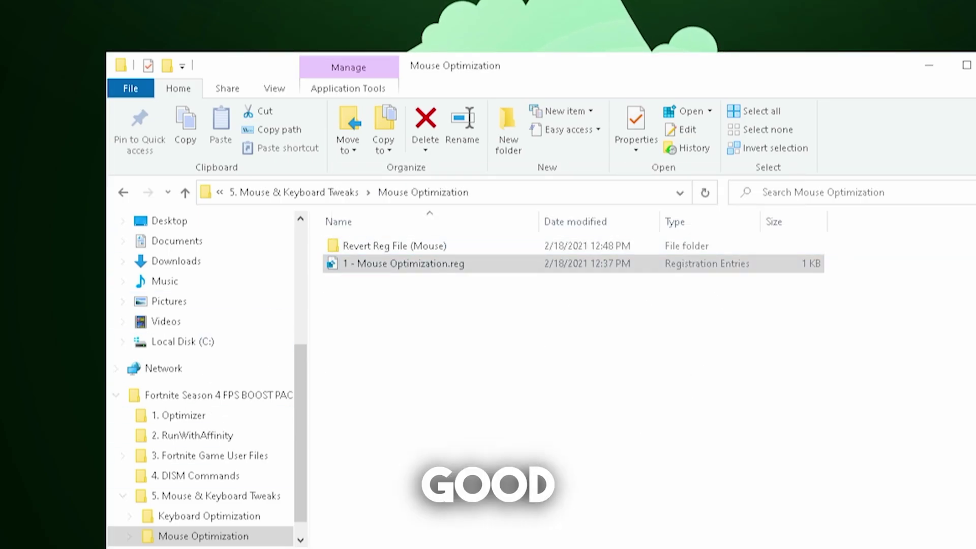